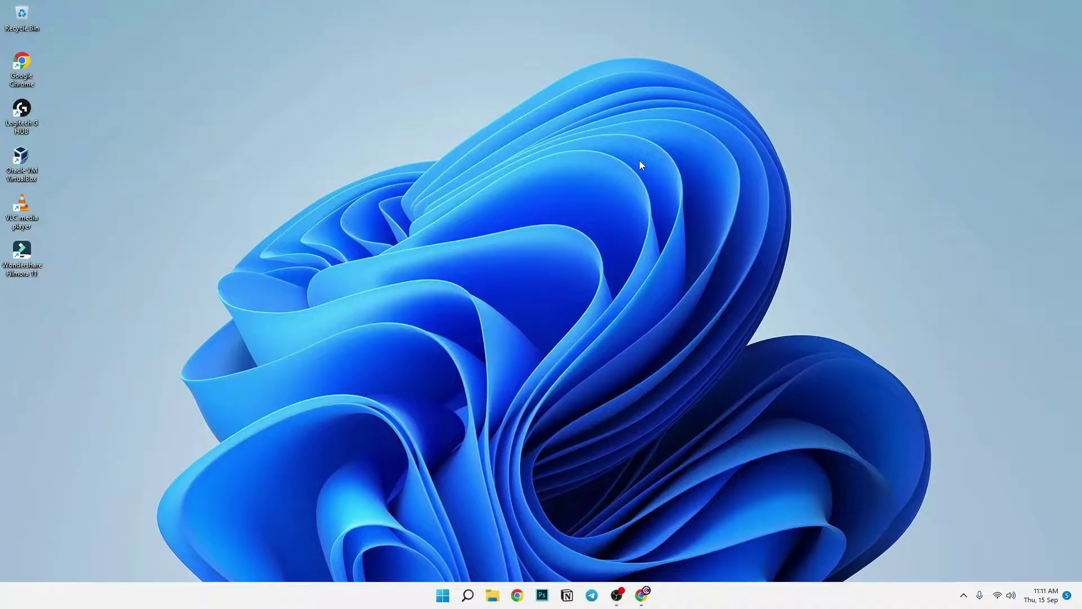
# Search Google for 'spss' in Chrome
pyautogui.click(641, 595)
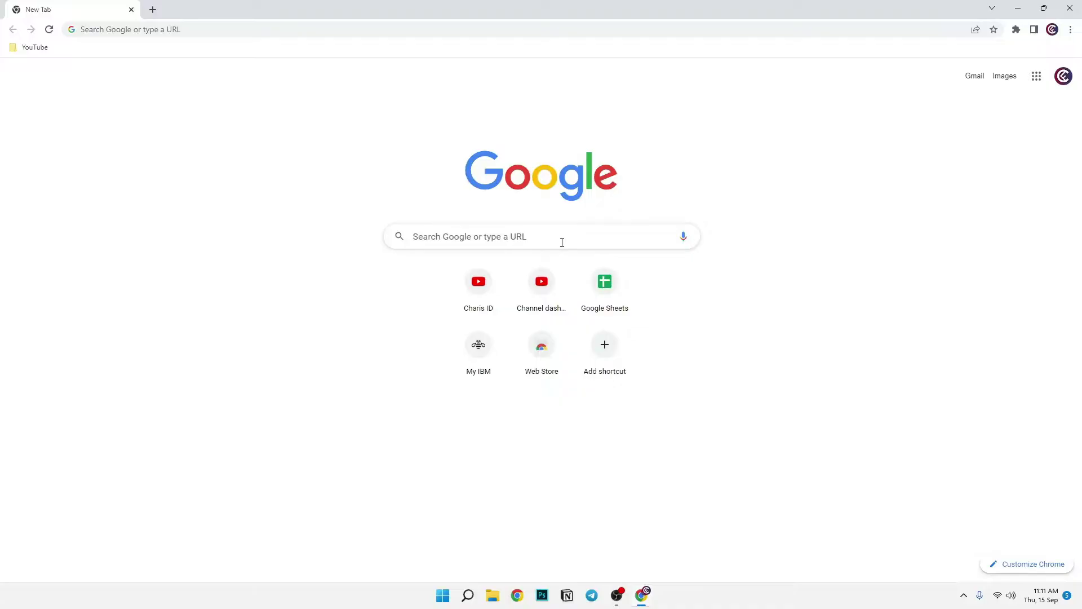
pyautogui.click(562, 242)
pyautogui.write('spss')
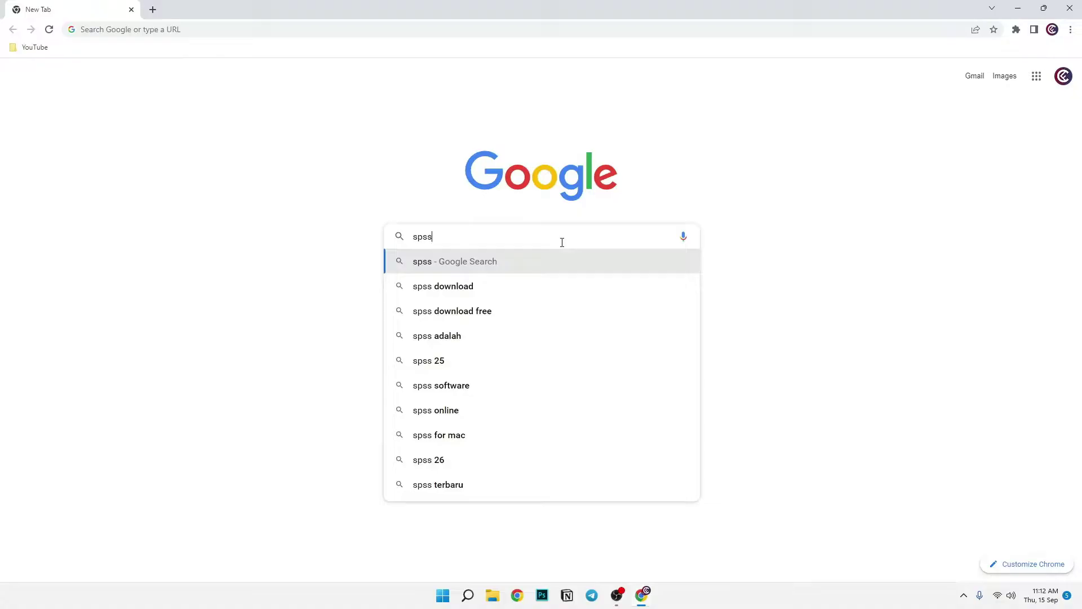
pyautogui.press('Return')
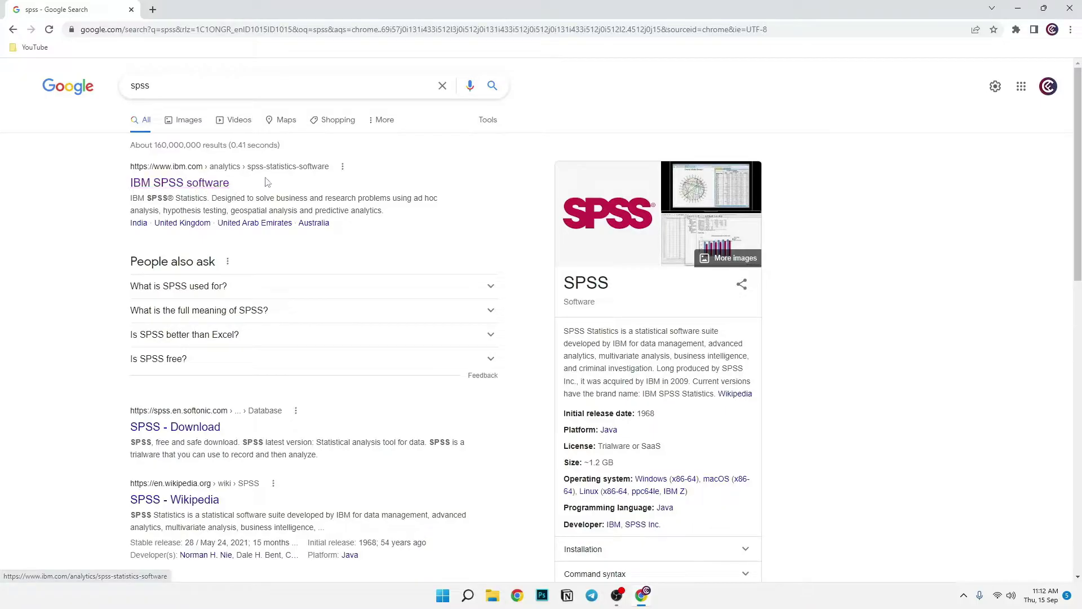
# Open the IBM SPSS software result, then the 'Try SPSS Statistics' trial sign-up form
pyautogui.click(209, 183)
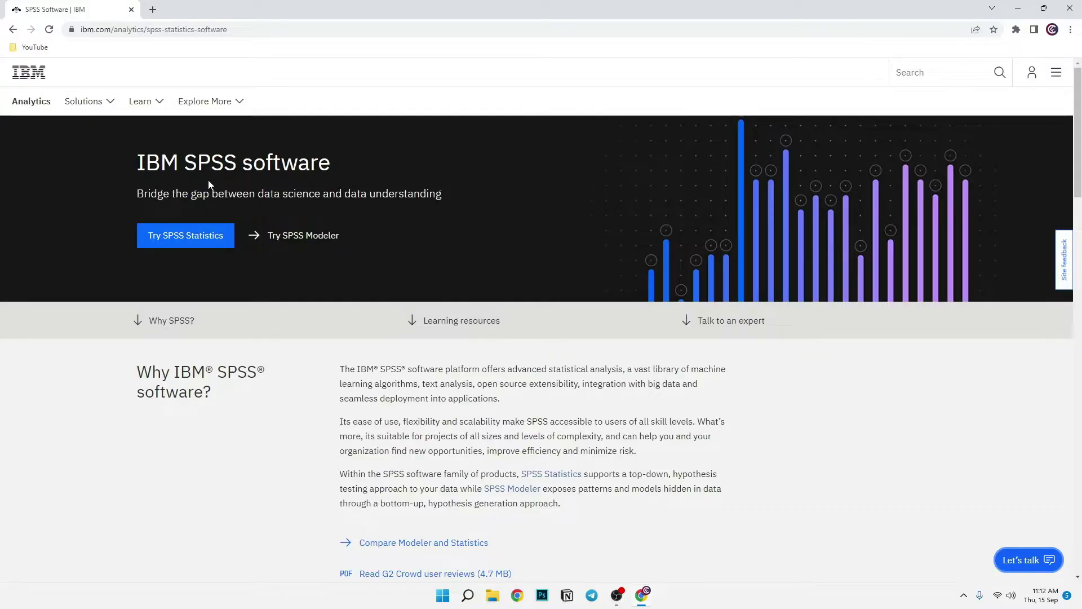
pyautogui.click(211, 245)
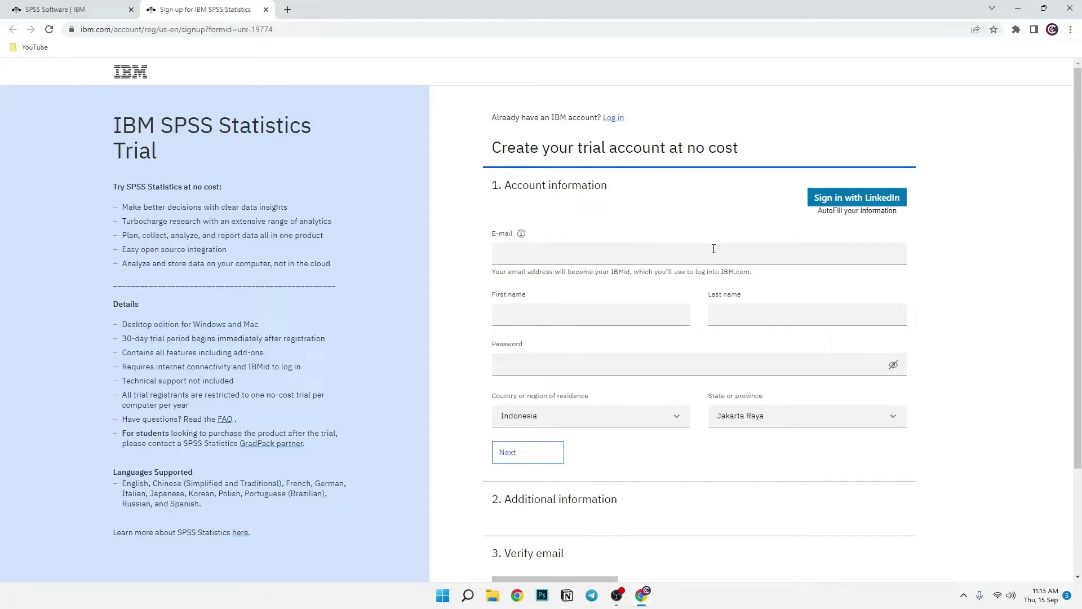
# Autofill the account e-mail, names and password, and submit the account information section
pyautogui.click(752, 255)
pyautogui.press('Down')
pyautogui.press('Return')
pyautogui.click(826, 370)
pyautogui.click(962, 362)
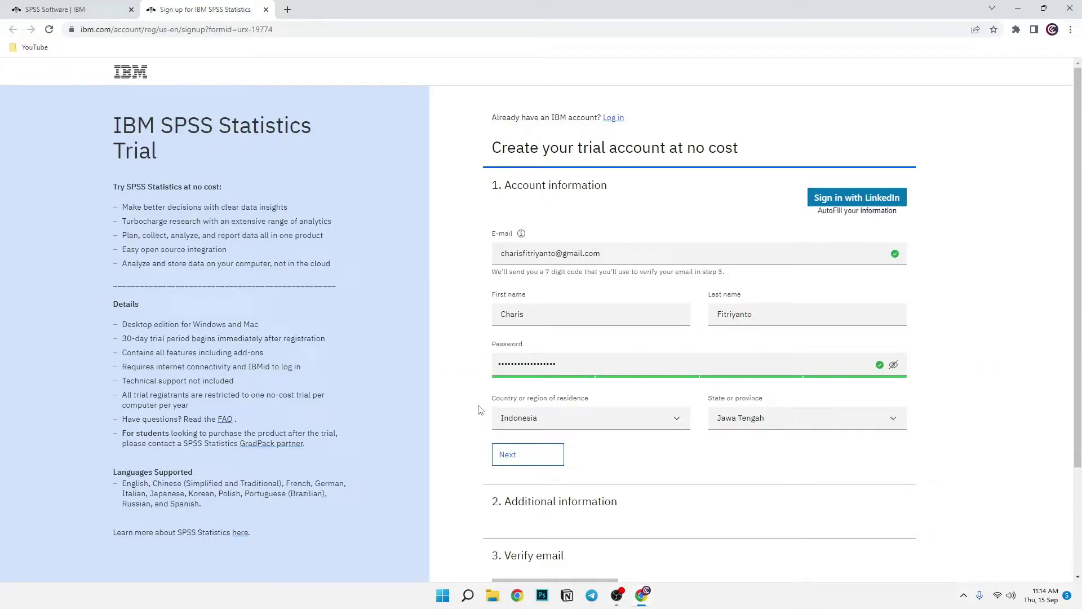
pyautogui.click(546, 462)
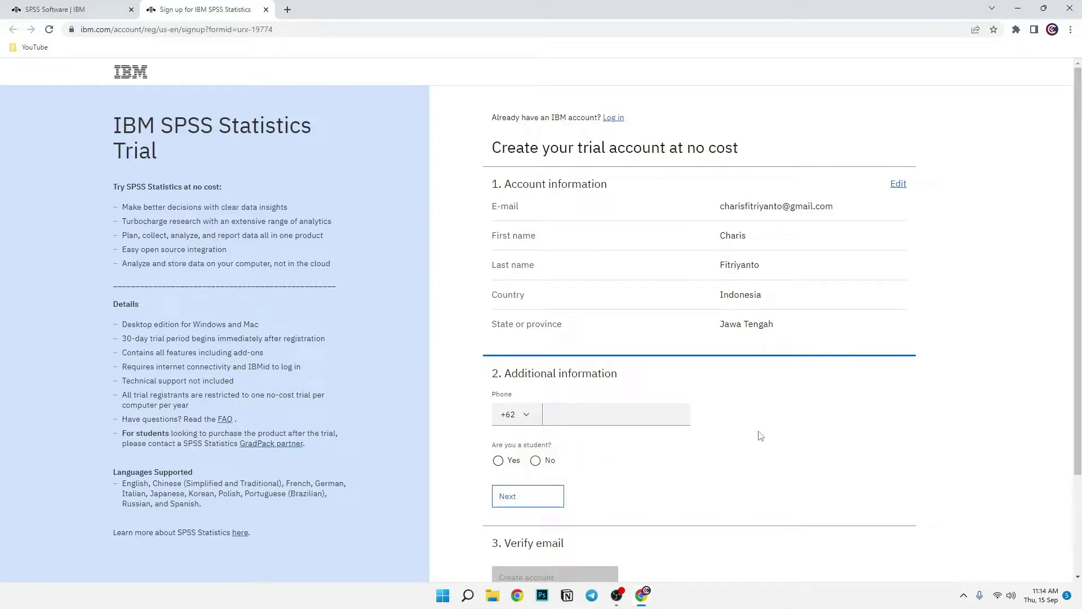
# Enter the phone number, answer Yes to student and partner contact, and submit
pyautogui.click(656, 416)
pyautogui.click(830, 437)
pyautogui.scroll(-3, 789, 405)
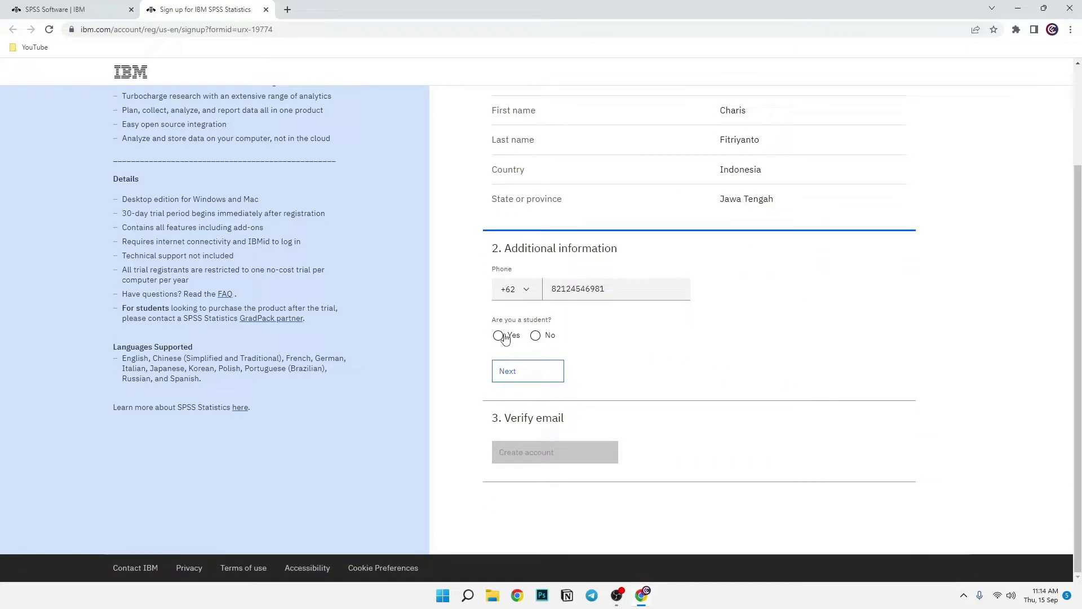
pyautogui.click(498, 336)
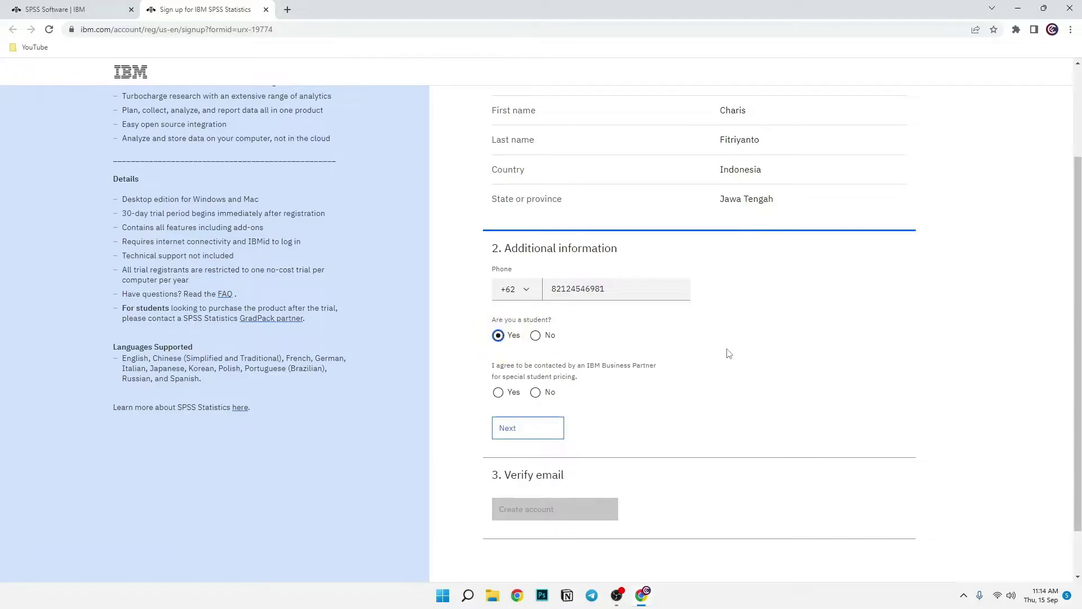
pyautogui.scroll(-1, 727, 354)
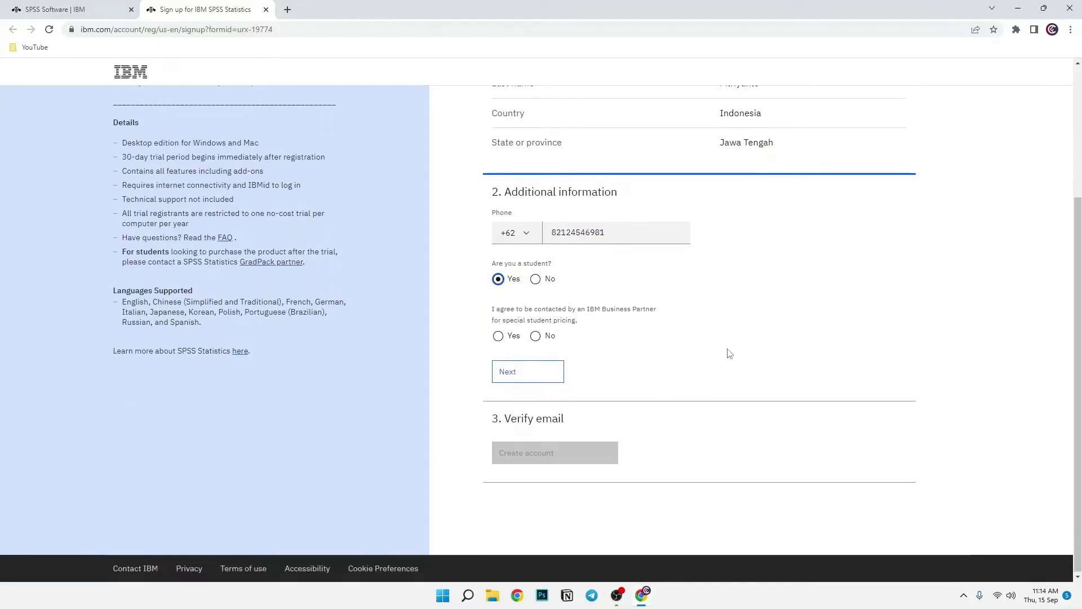
pyautogui.click(501, 337)
pyautogui.click(689, 321)
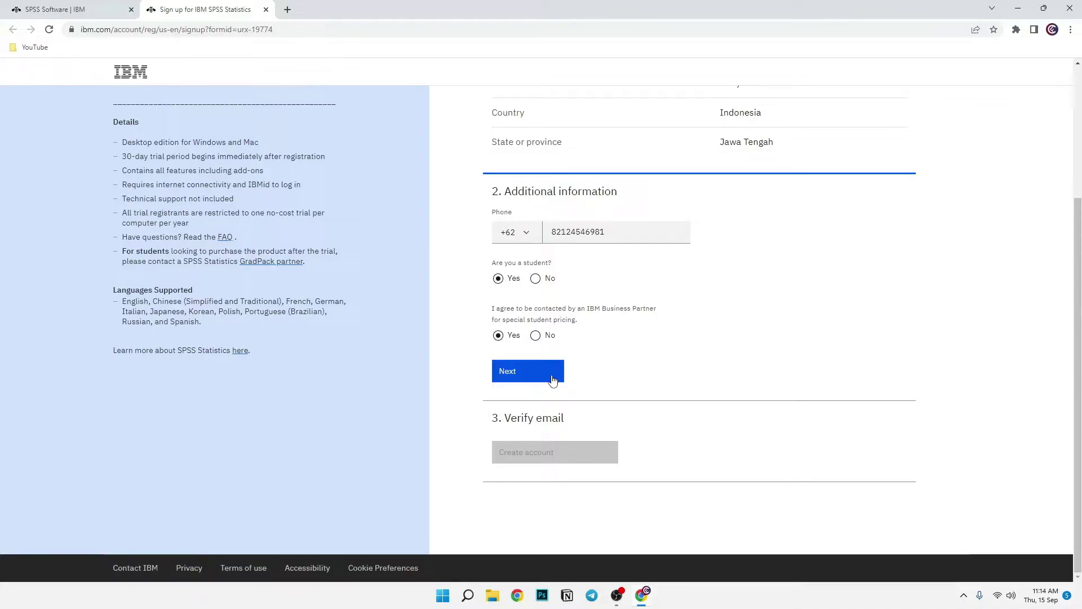
pyautogui.click(552, 377)
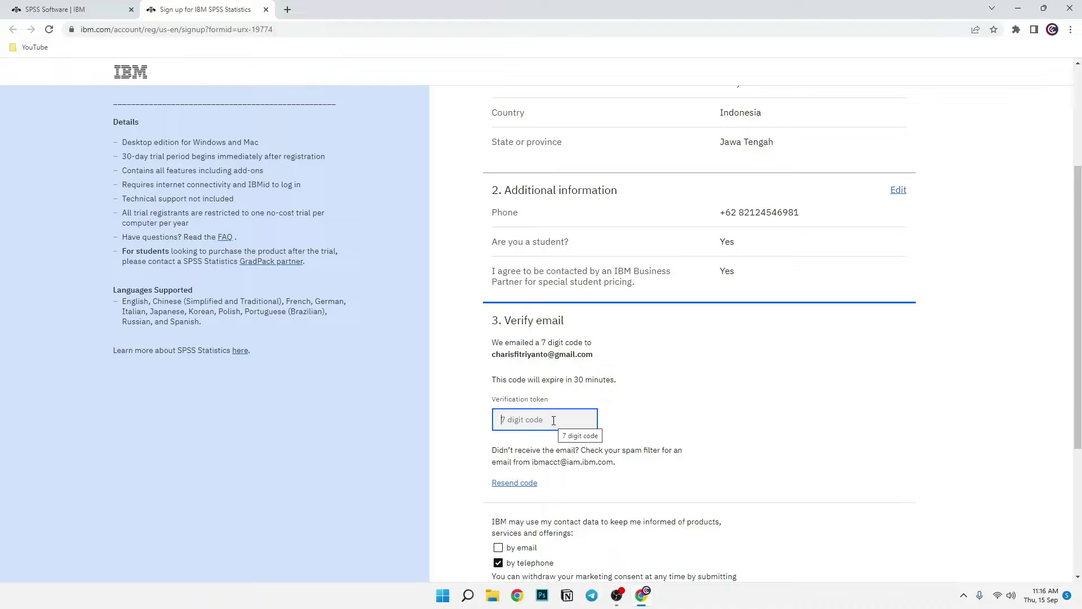
# Enter the emailed 7-digit verification code and create the IBMid account
pyautogui.click(553, 420)
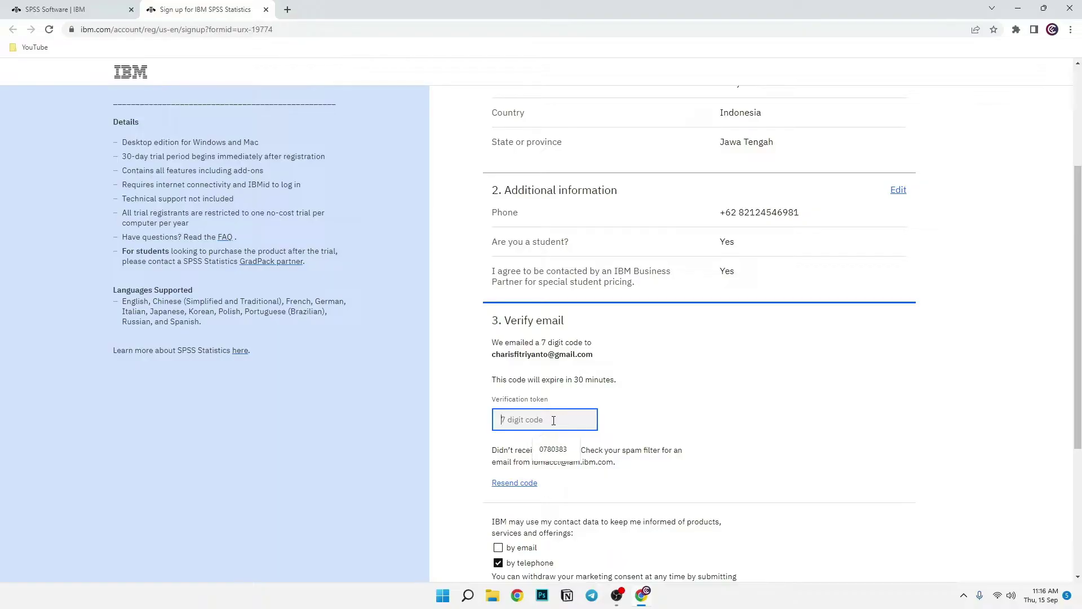
pyautogui.click(713, 428)
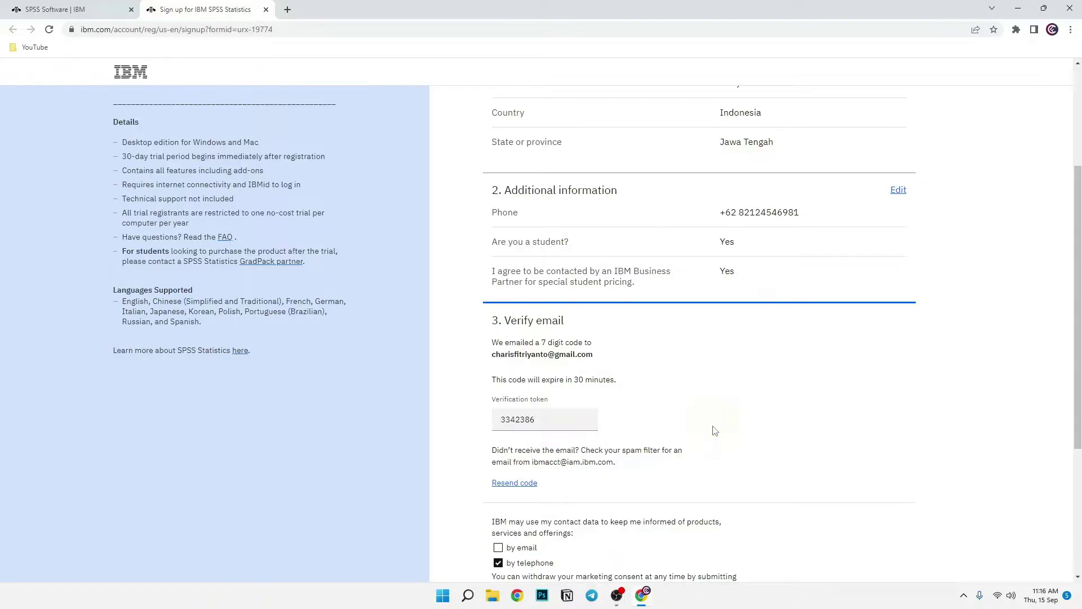
pyautogui.scroll(-3, 715, 429)
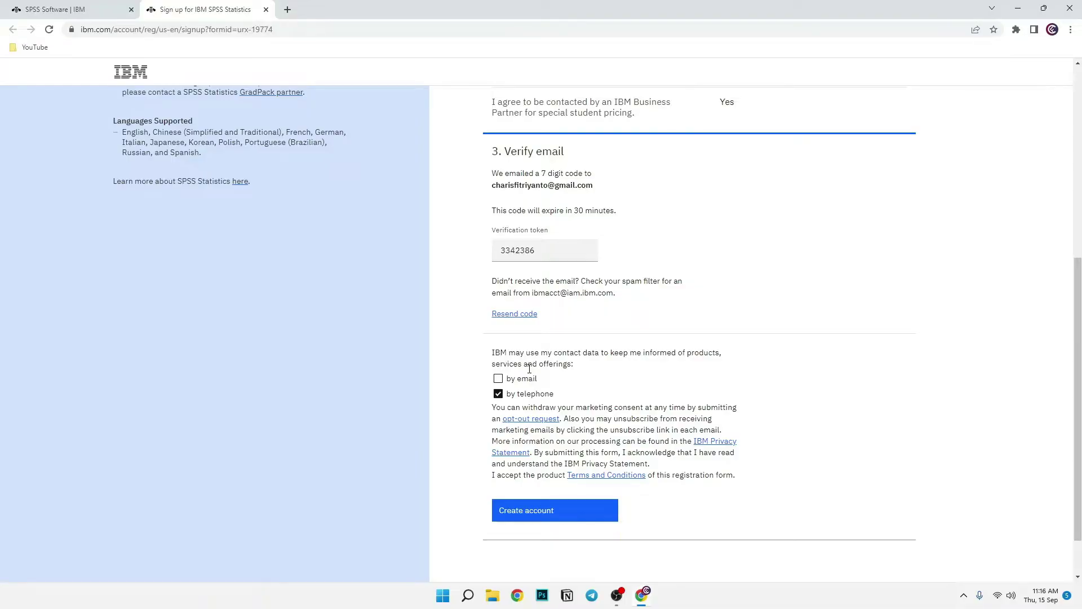
pyautogui.scroll(-1, 577, 462)
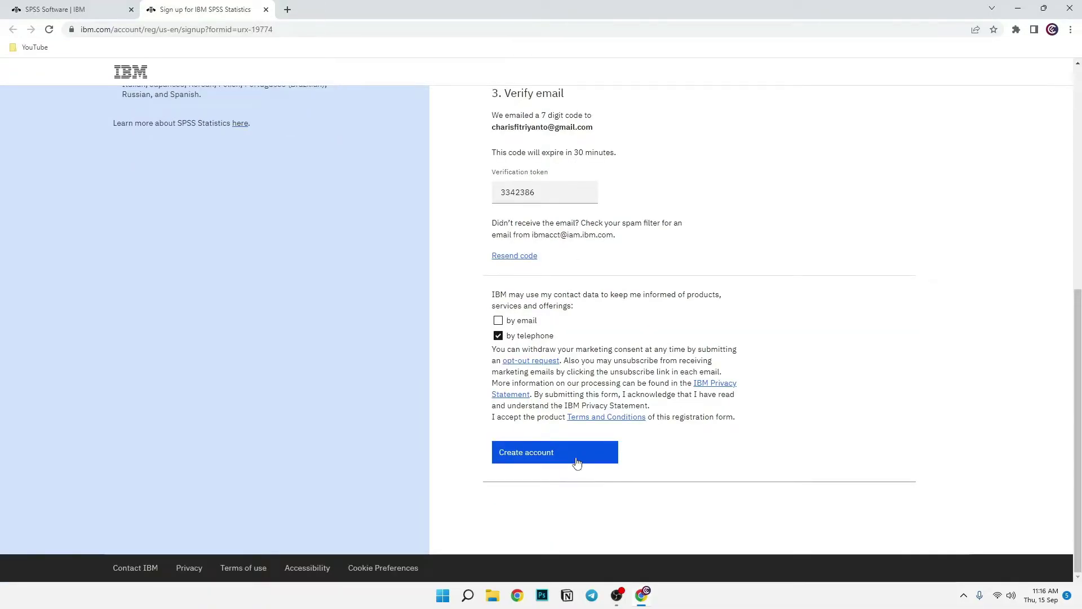
pyautogui.click(577, 462)
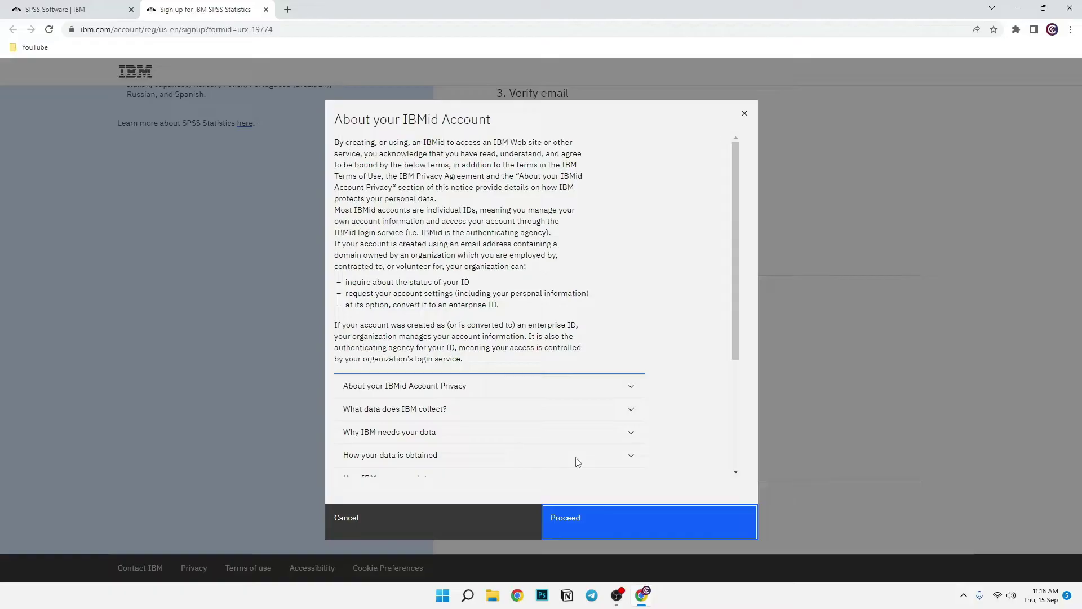
# Accept the IBMid account terms and open the SPSS Statistics trial downloads
pyautogui.click(629, 535)
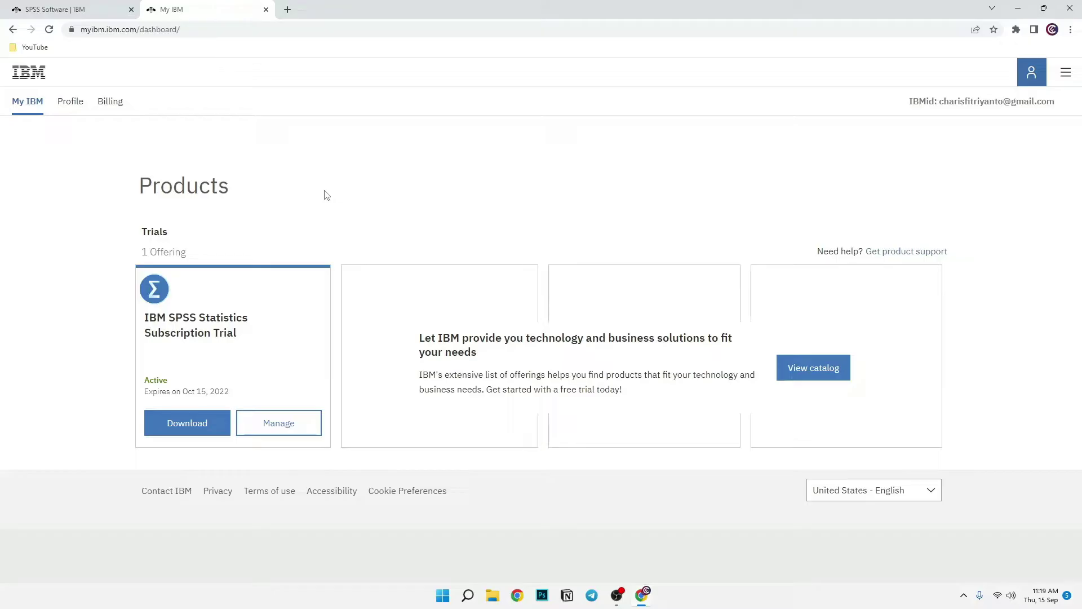
pyautogui.click(171, 324)
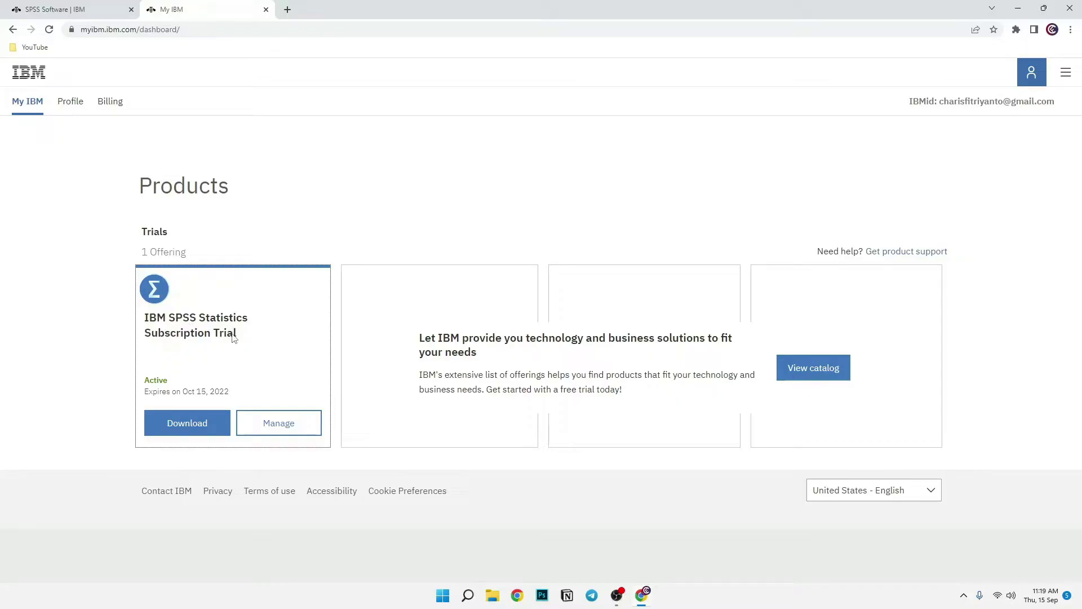
pyautogui.click(221, 431)
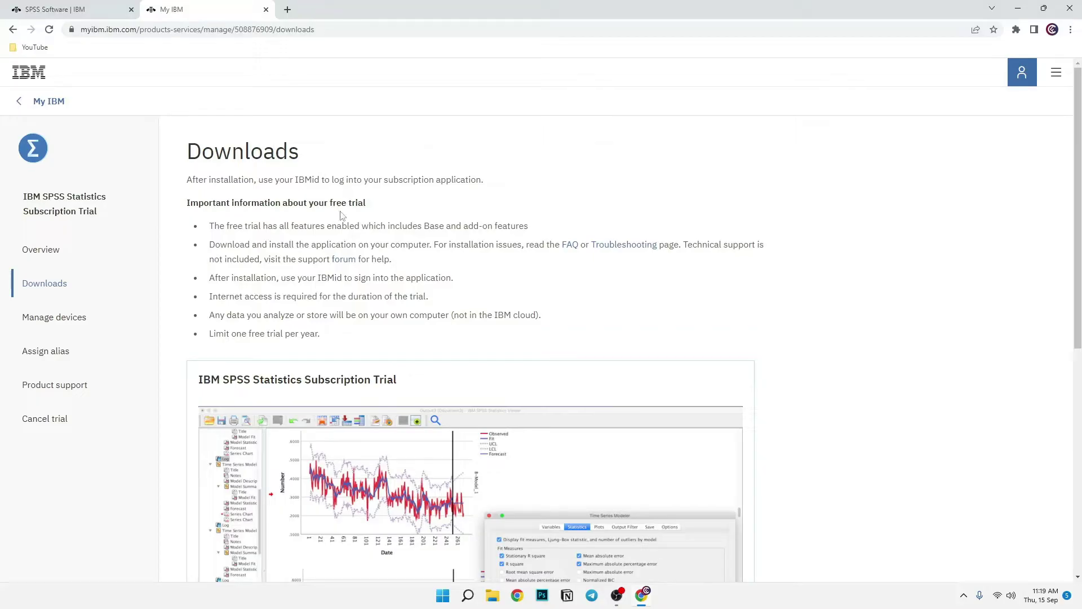
# Reload the Downloads page and scroll to the Windows 64-bit download option
pyautogui.scroll(-2, 741, 253)
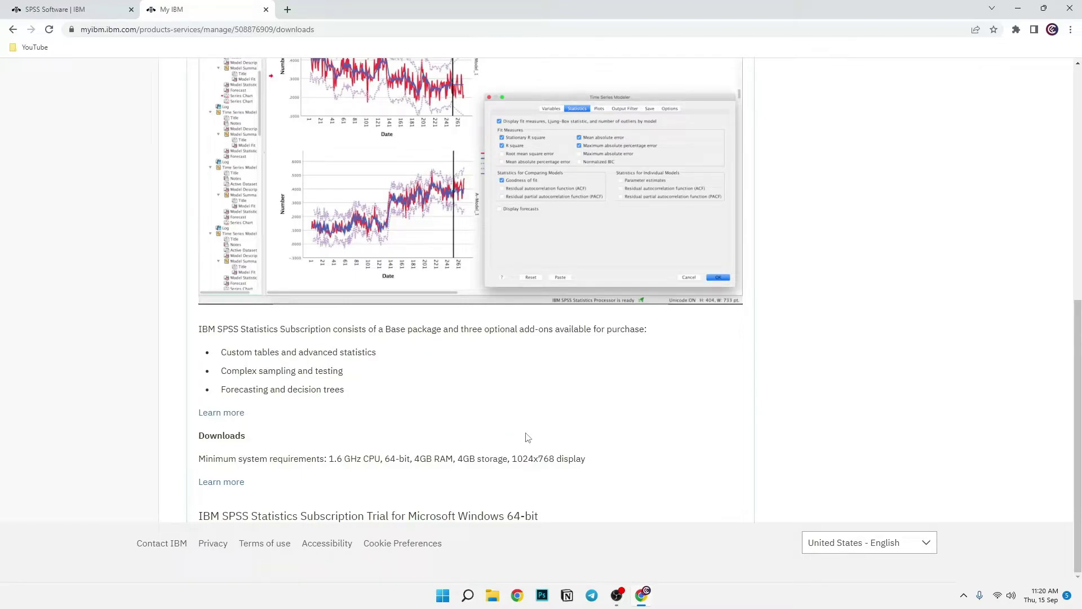
pyautogui.scroll(8, 781, 416)
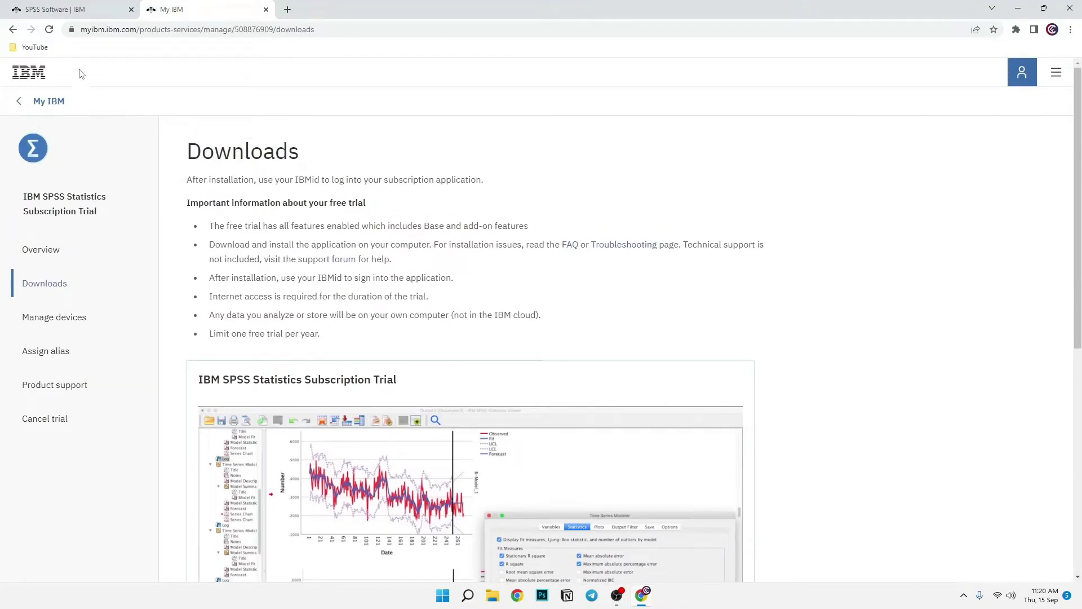
pyautogui.click(50, 29)
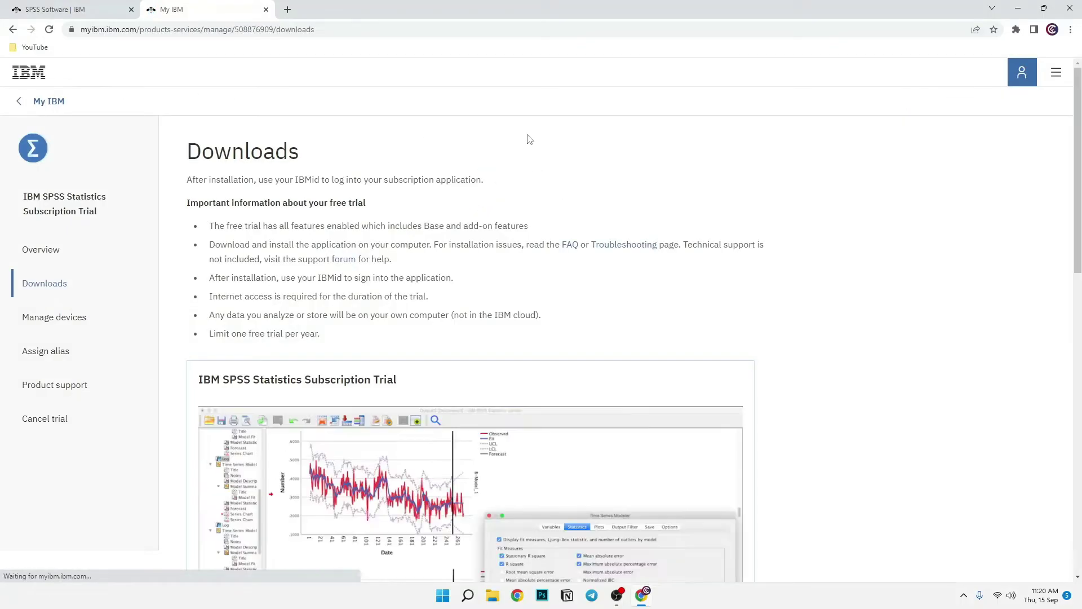
pyautogui.scroll(-10, 811, 230)
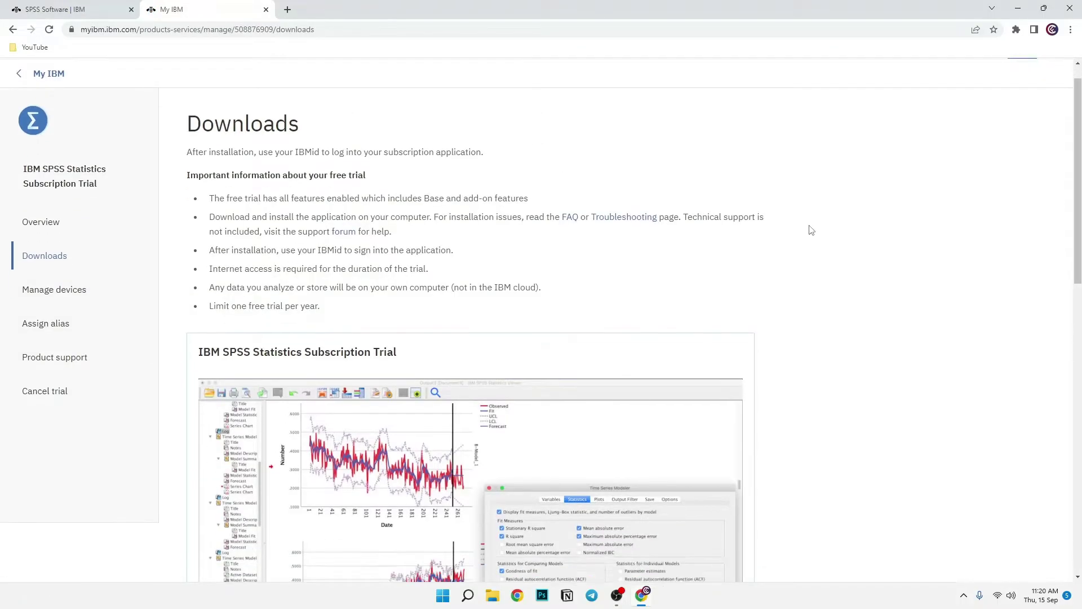
pyautogui.scroll(-1, 812, 230)
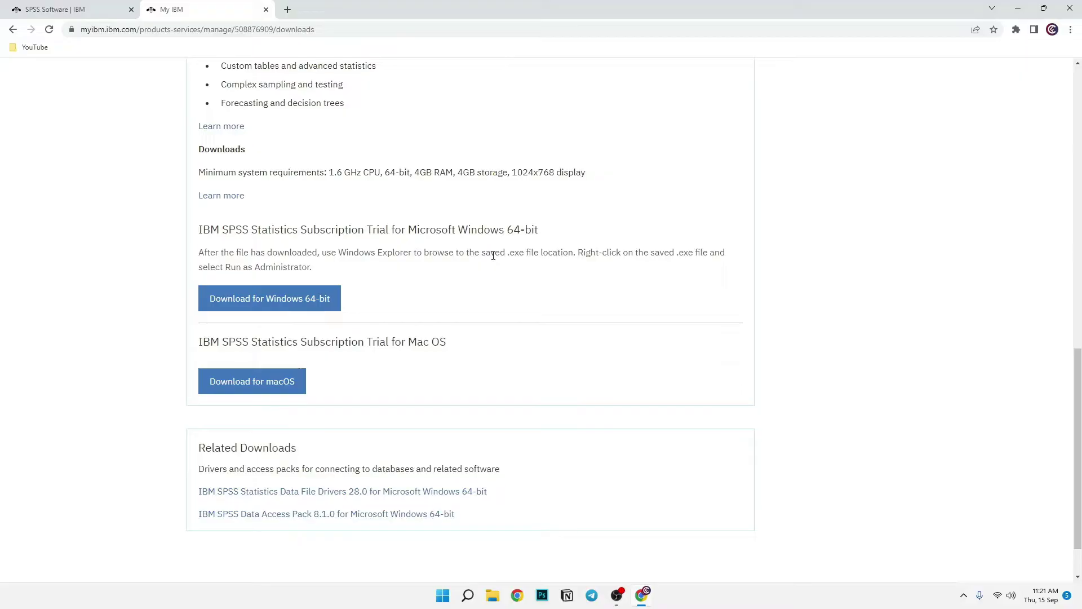
# Run the SPSSStatistics installer from the Downloads\Programs folder
pyautogui.click(494, 602)
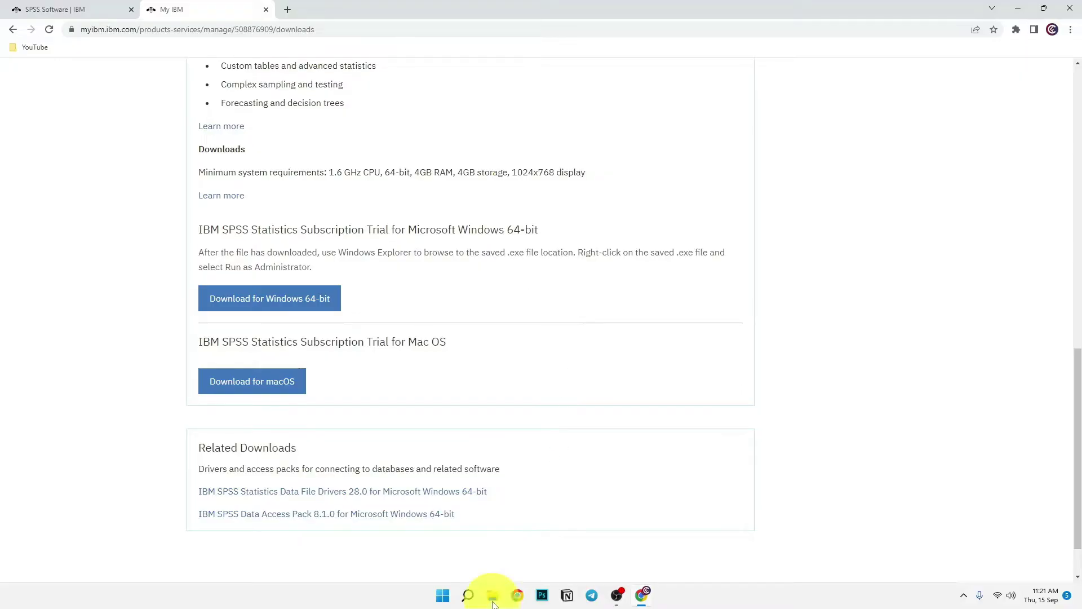
pyautogui.click(55, 151)
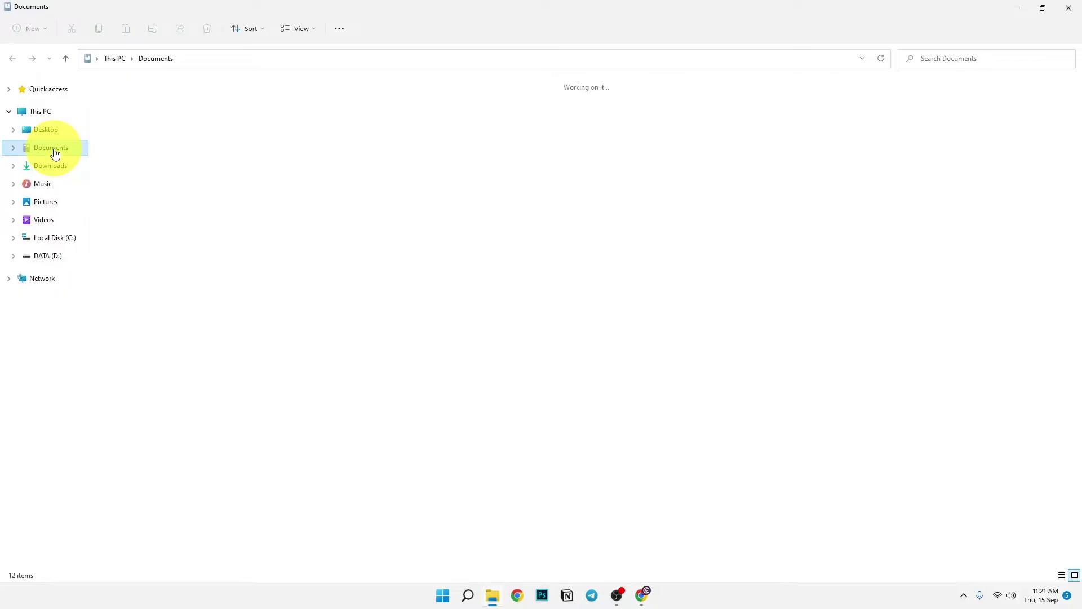
pyautogui.click(56, 166)
pyautogui.doubleClick(131, 116)
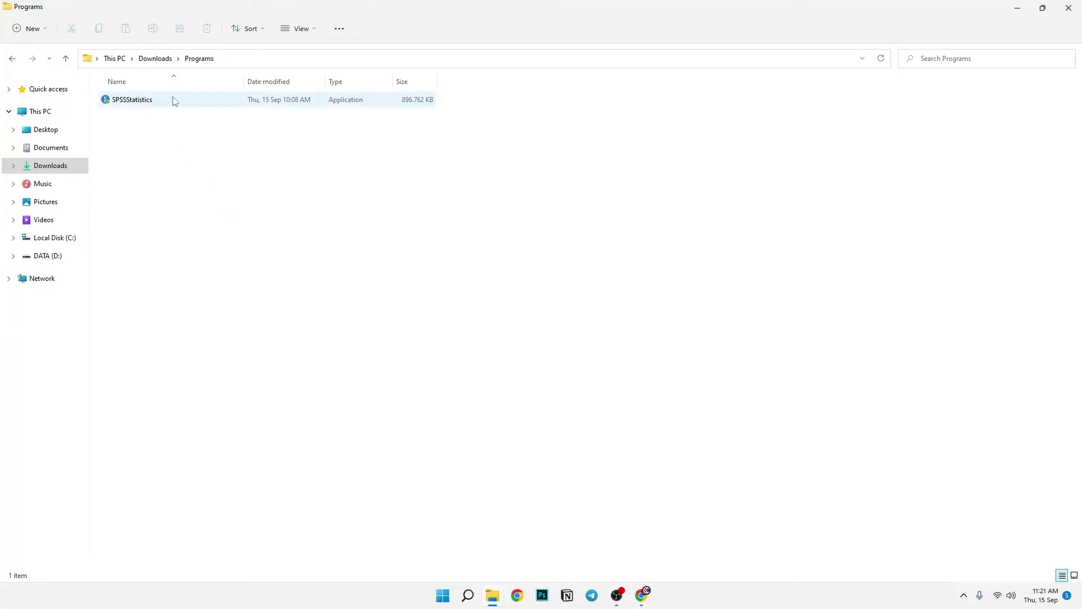
pyautogui.moveTo(175, 101)
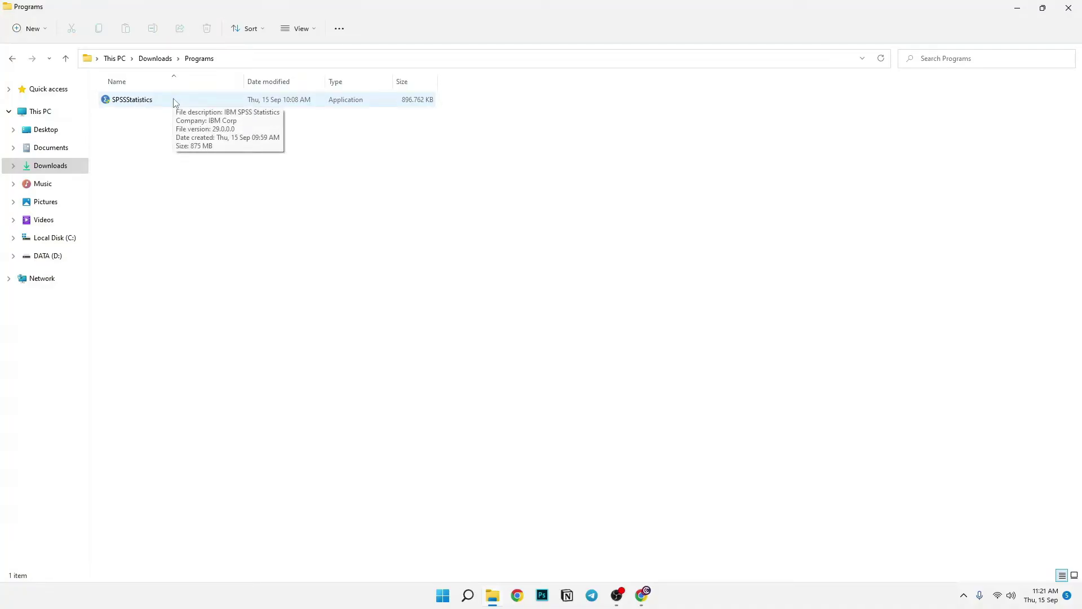
pyautogui.click(174, 102)
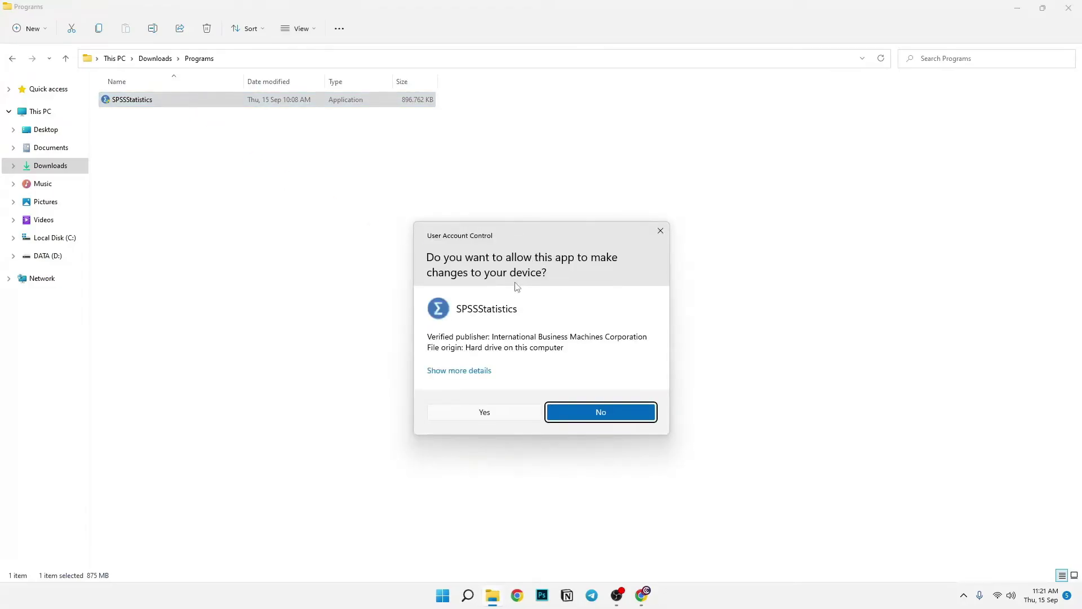
# Approve the installer in User Account Control and minimize Explorer and Chrome
pyautogui.click(523, 415)
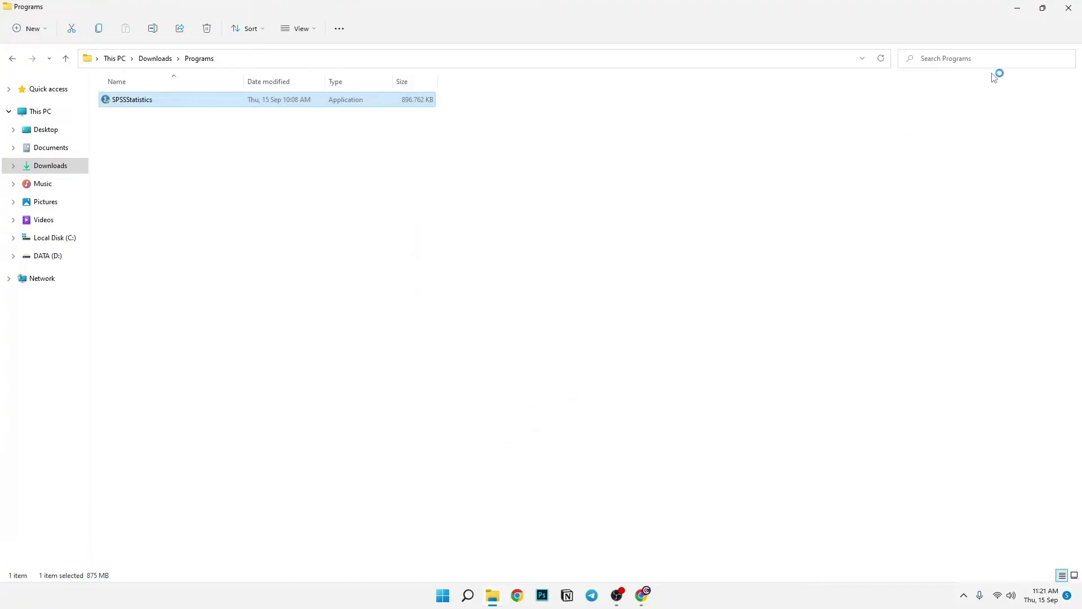
pyautogui.click(1018, 8)
pyautogui.click(1015, 5)
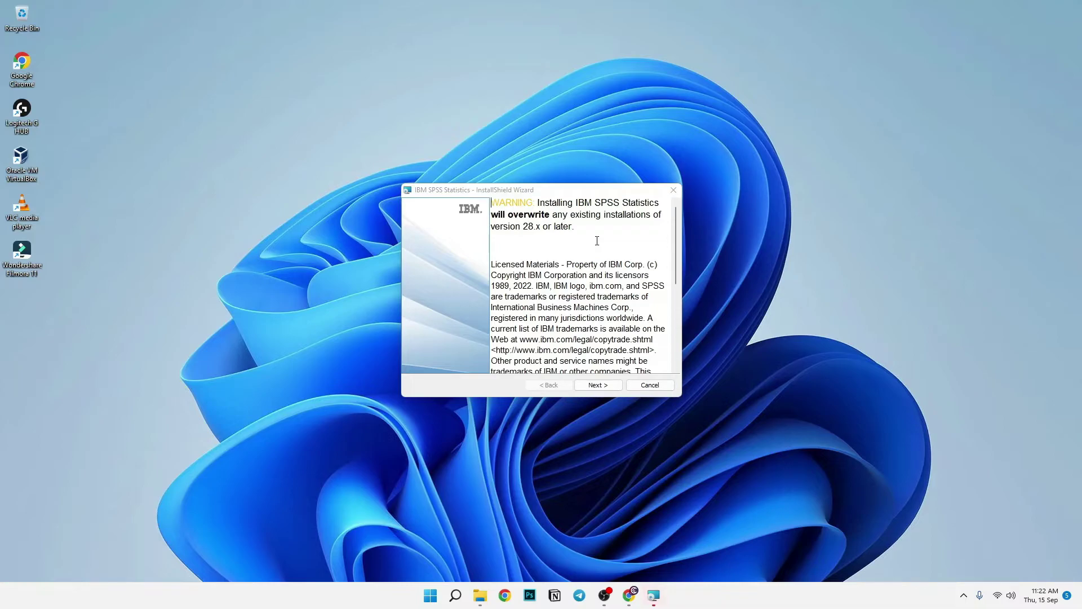
# Accept the licence, keep C:\Program Files\IBM\SPSS Statistics\, and install SPSS Statistics
pyautogui.click(616, 388)
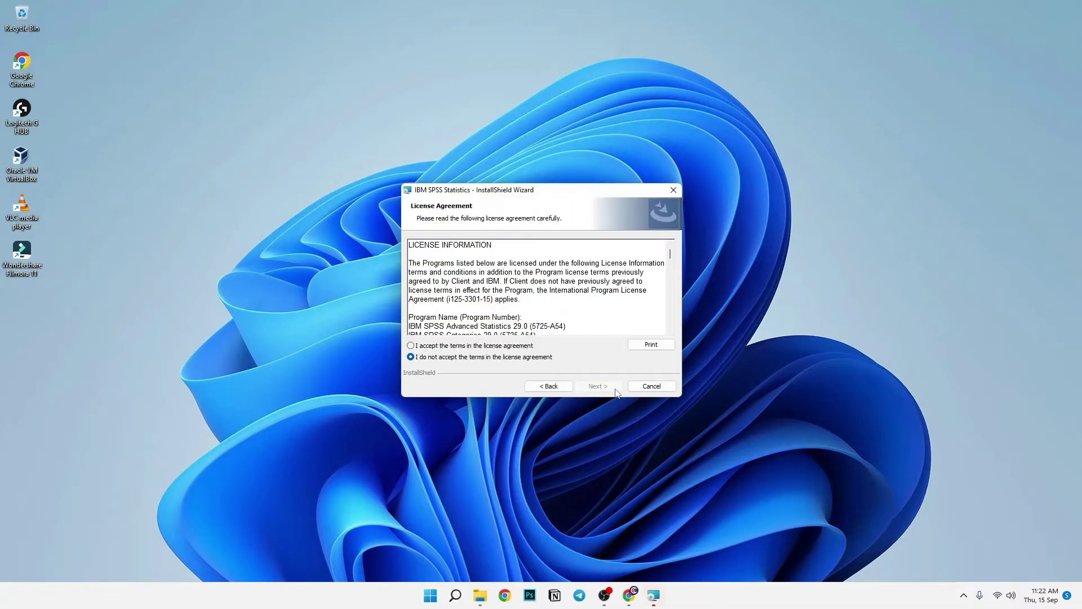
pyautogui.click(411, 347)
pyautogui.click(602, 389)
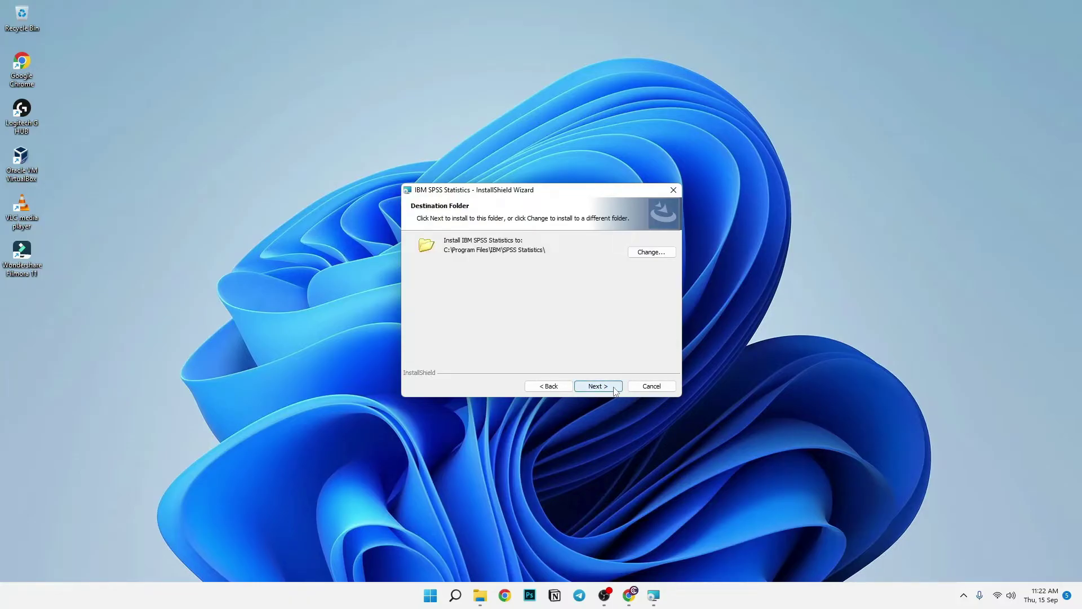
pyautogui.click(614, 387)
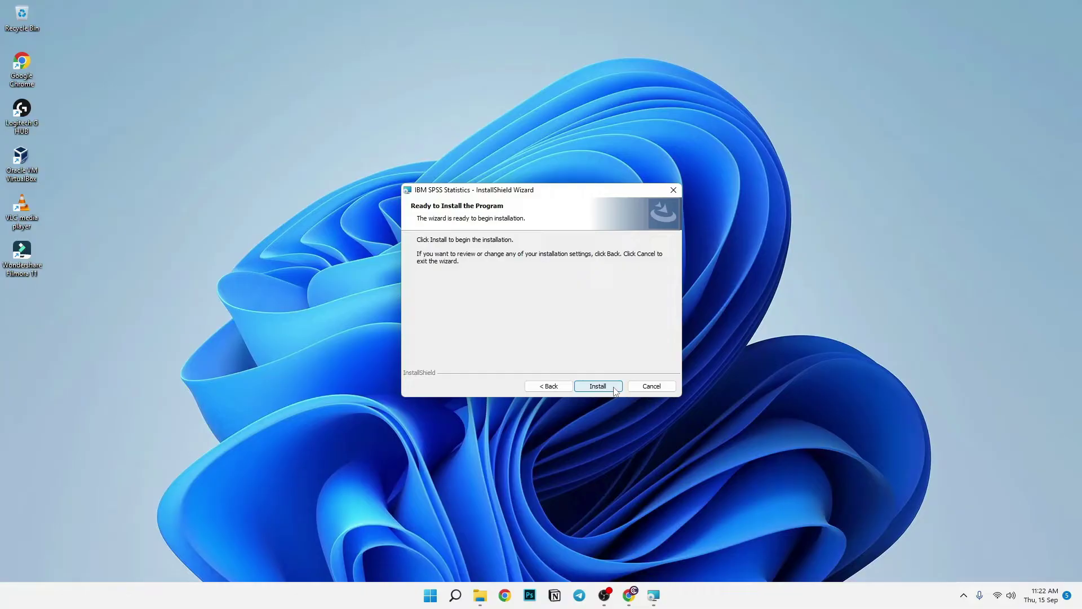
pyautogui.click(615, 389)
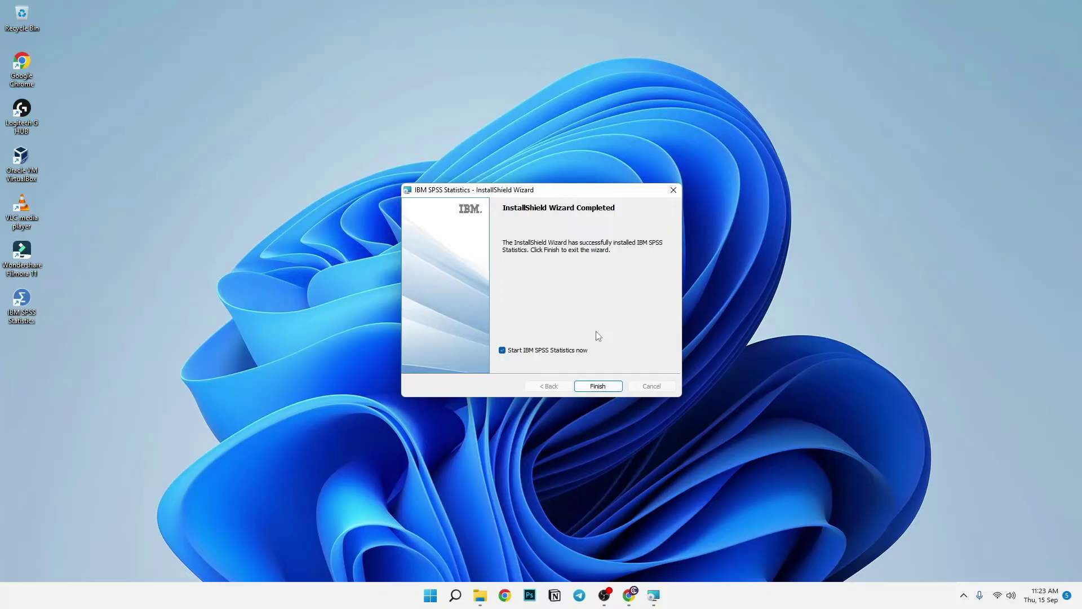
# Finish setup to launch SPSS Statistics and activate the trial via 'Login with IBM ID'
pyautogui.click(607, 387)
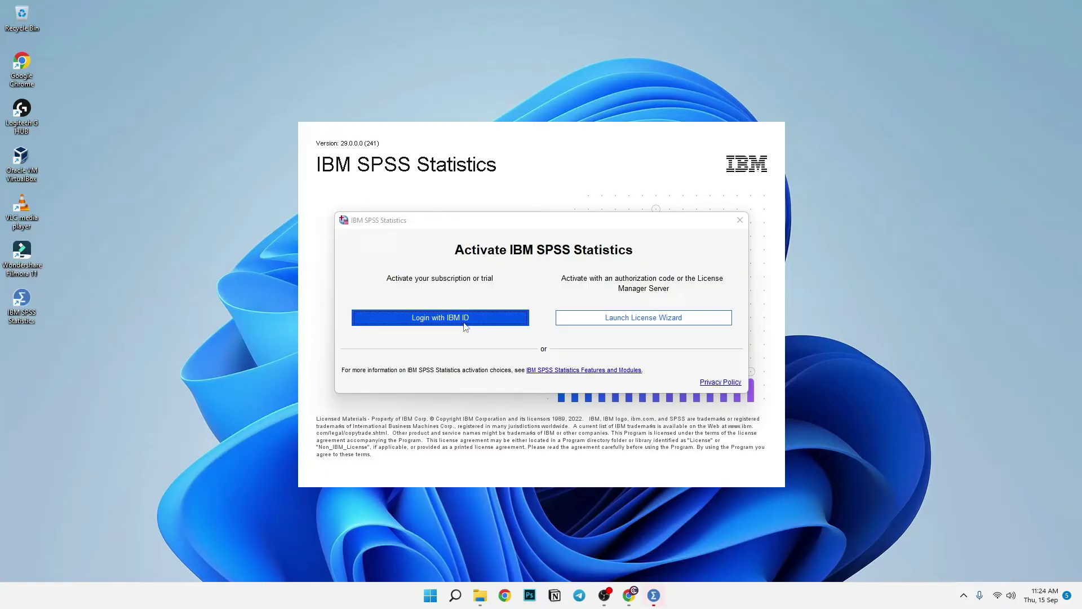
pyautogui.click(484, 322)
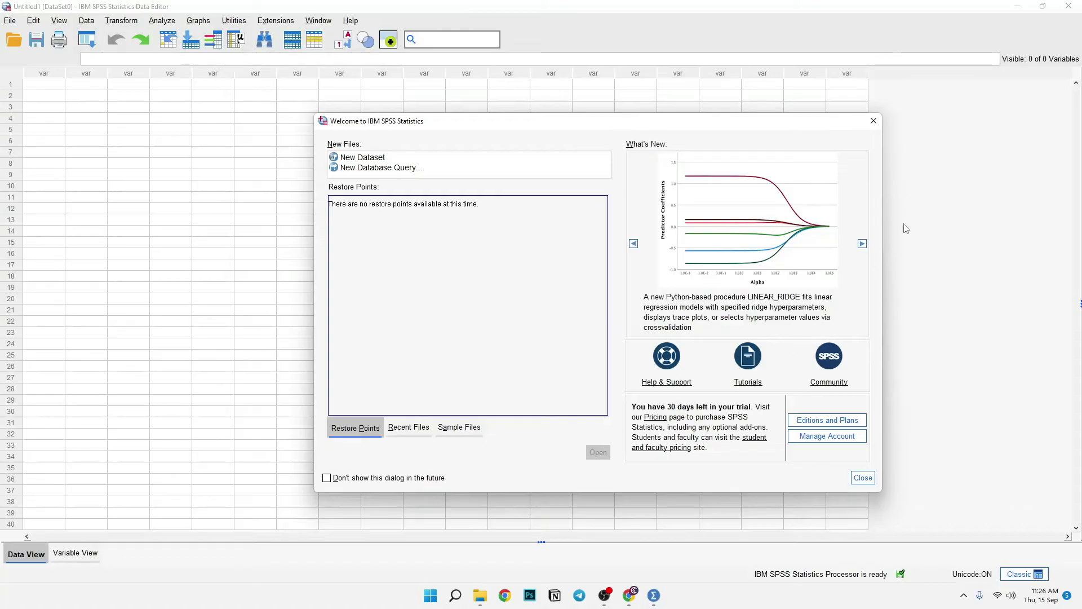
# Close the 'Welcome to IBM SPSS Statistics' dialog to reveal the empty Untitled1 Data Editor
pyautogui.click(873, 120)
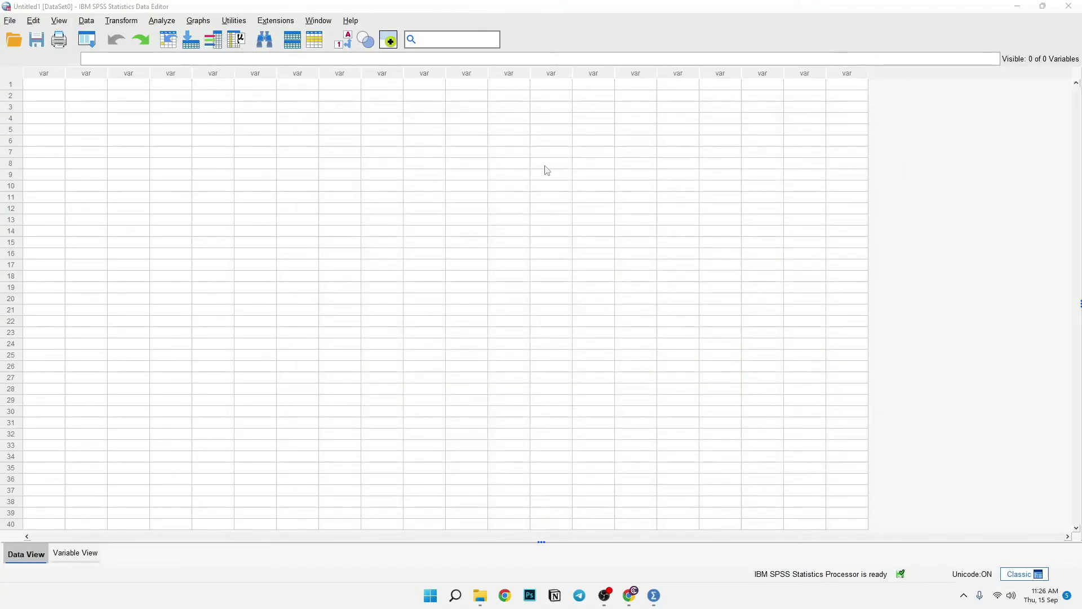